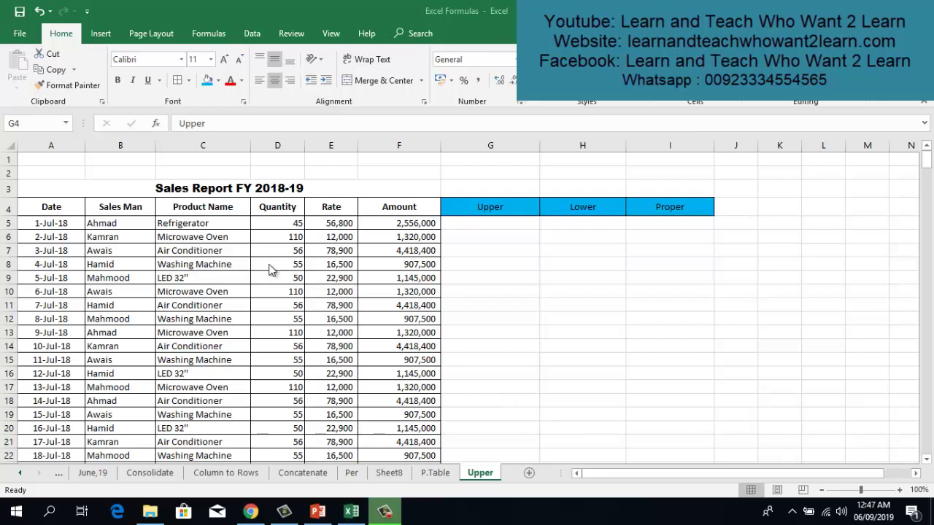
# - Review the product names in column C, starting from Refrigerator in C5
pyautogui.click(208, 224)
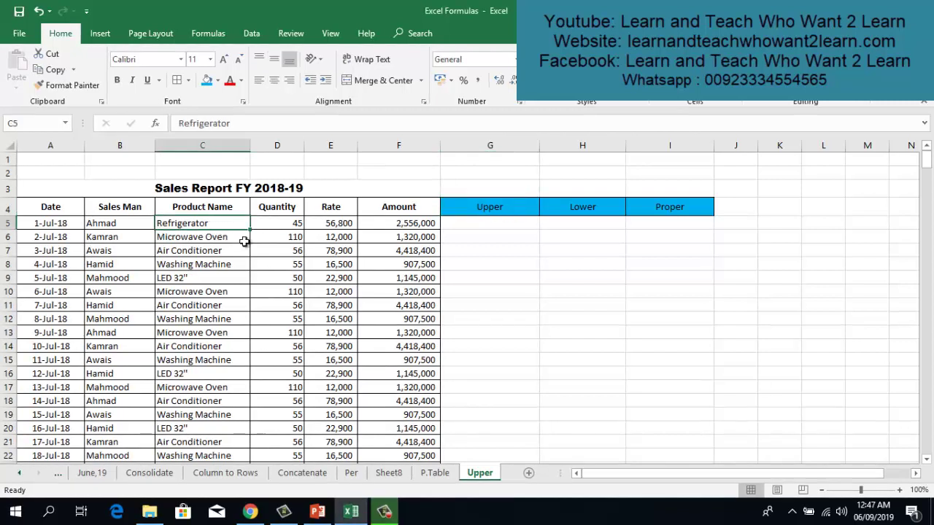
pyautogui.click(223, 208)
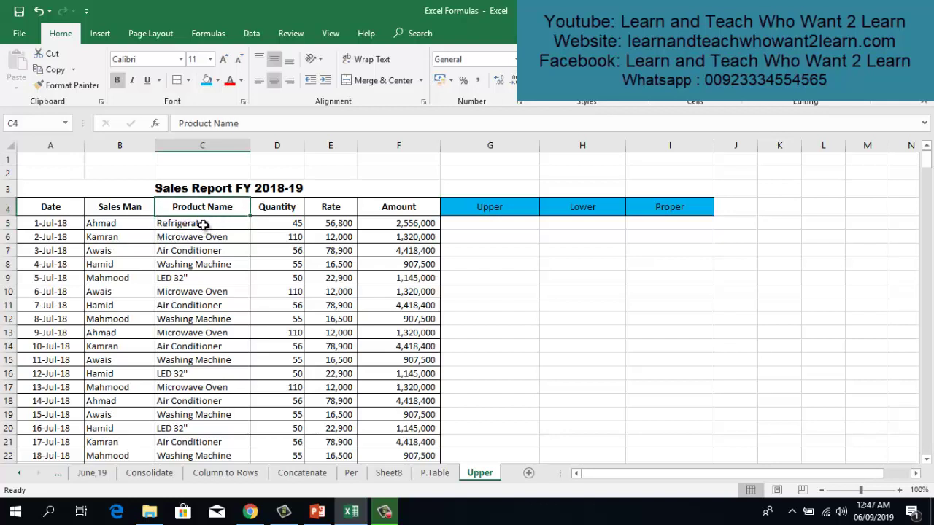
pyautogui.click(208, 223)
pyautogui.click(199, 239)
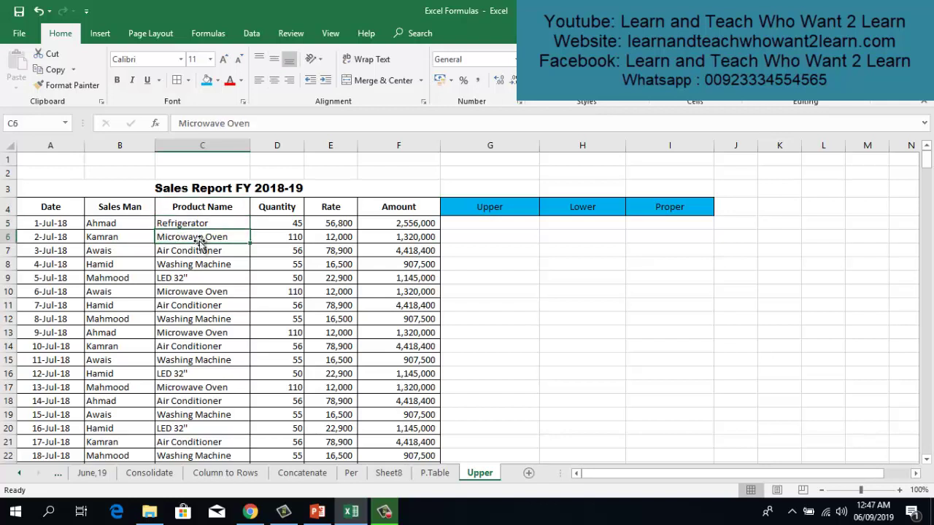
pyautogui.click(193, 255)
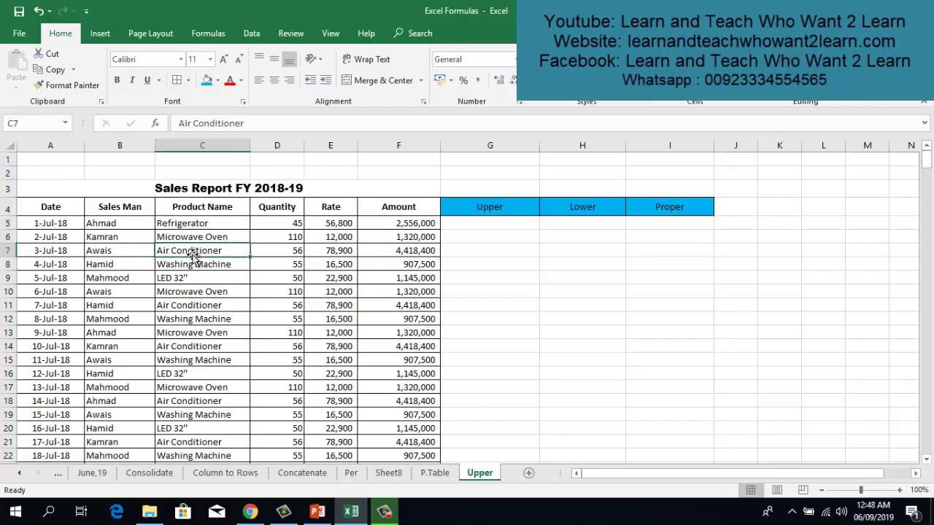
pyautogui.click(170, 223)
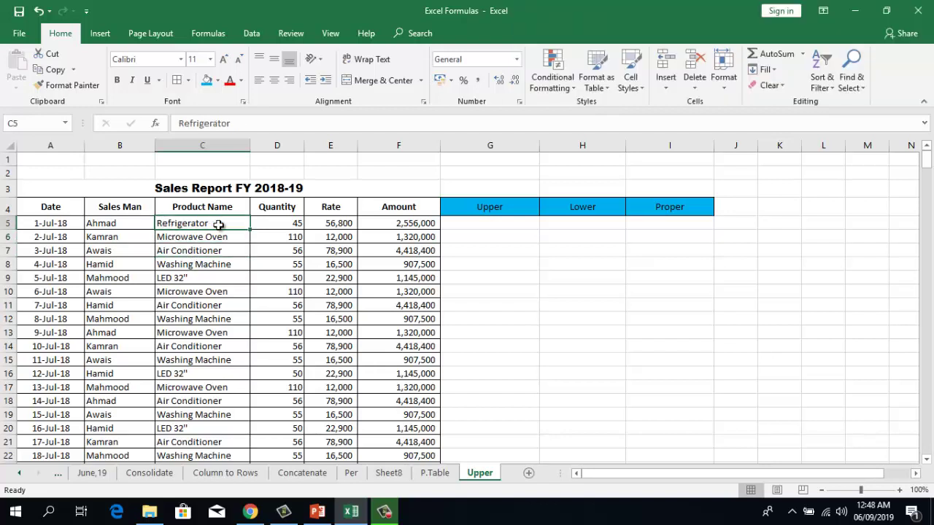
pyautogui.click(178, 241)
pyautogui.click(181, 249)
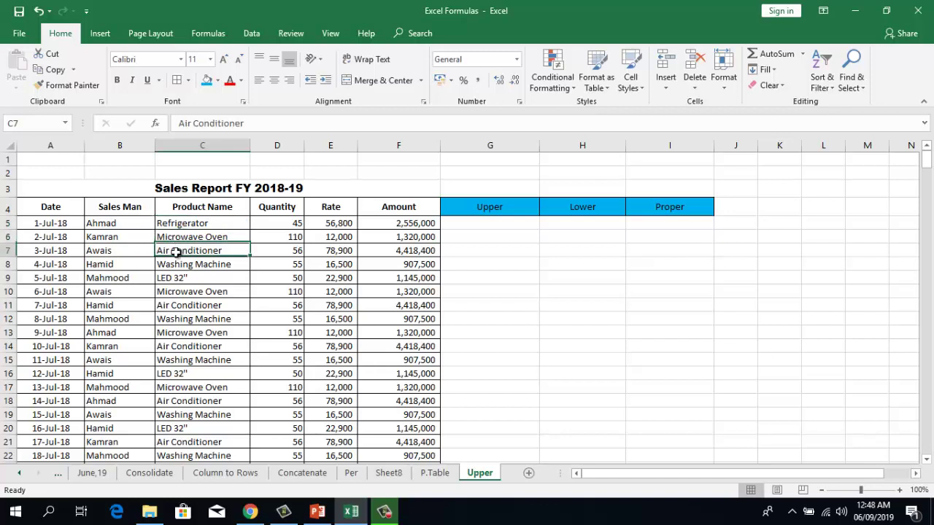
pyautogui.click(196, 232)
pyautogui.click(203, 222)
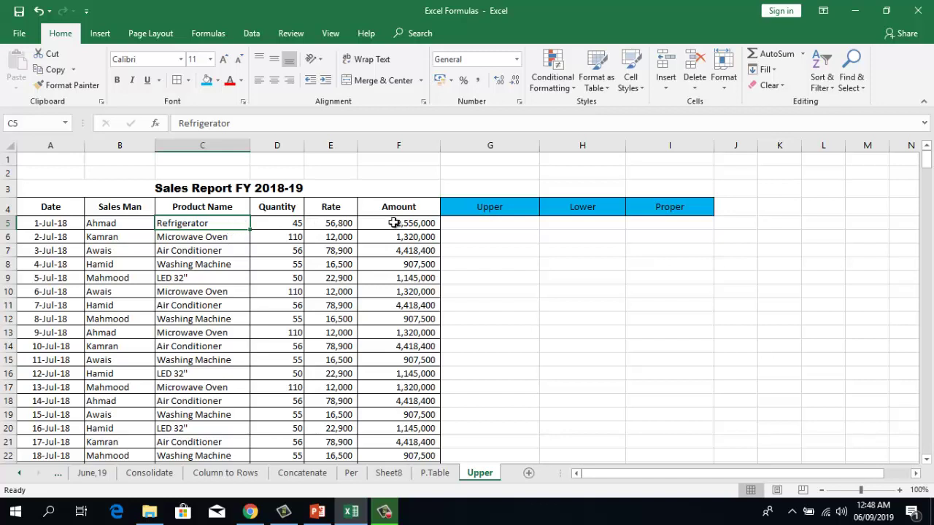
# - Point out the Lower and Proper columns and mark product names C5 to C10
pyautogui.click(573, 213)
pyautogui.click(580, 223)
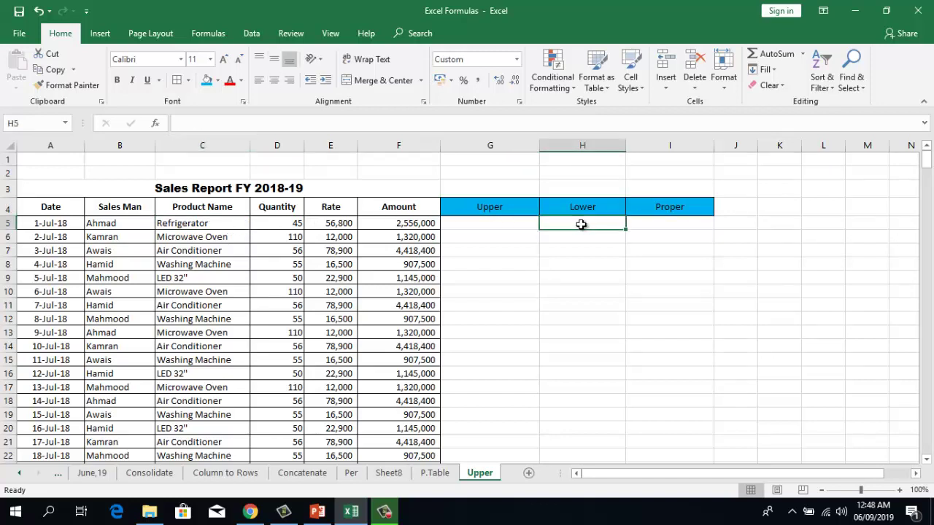
pyautogui.click(186, 224)
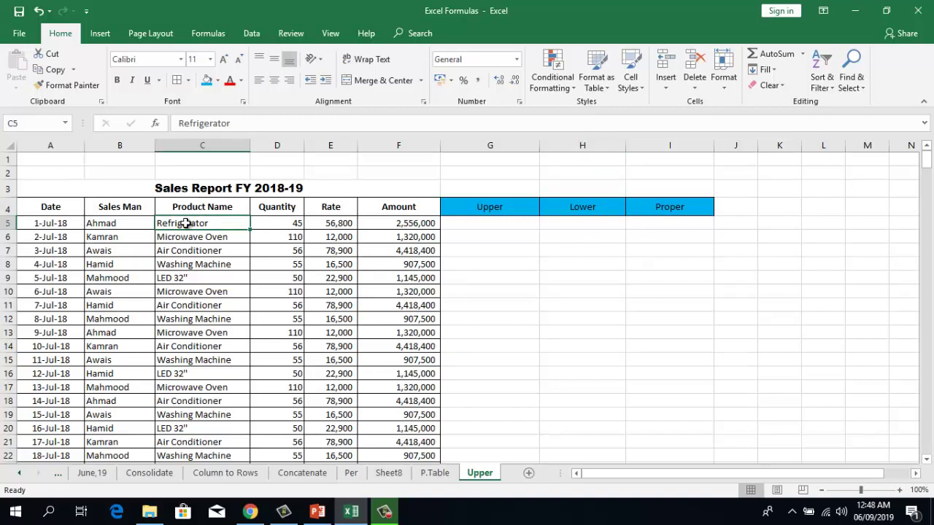
pyautogui.click(650, 210)
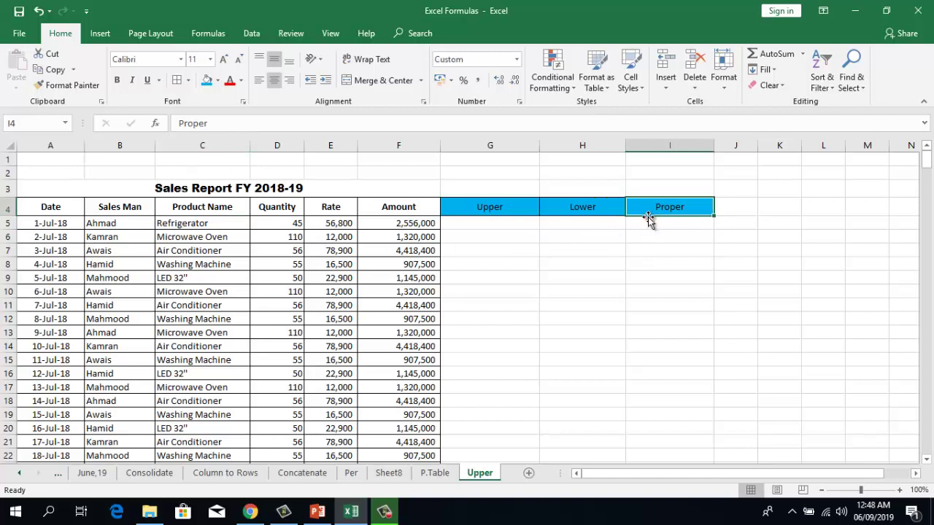
pyautogui.click(174, 226)
pyautogui.click(164, 238)
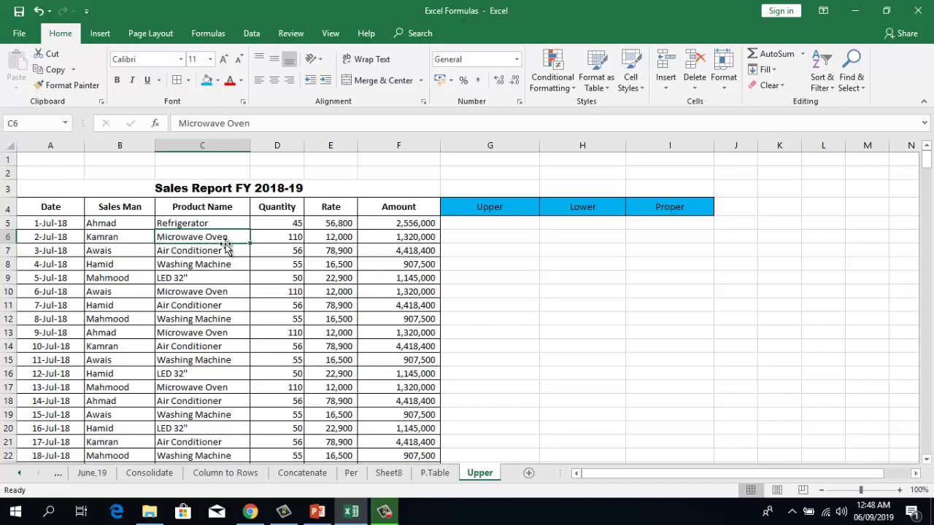
pyautogui.click(177, 254)
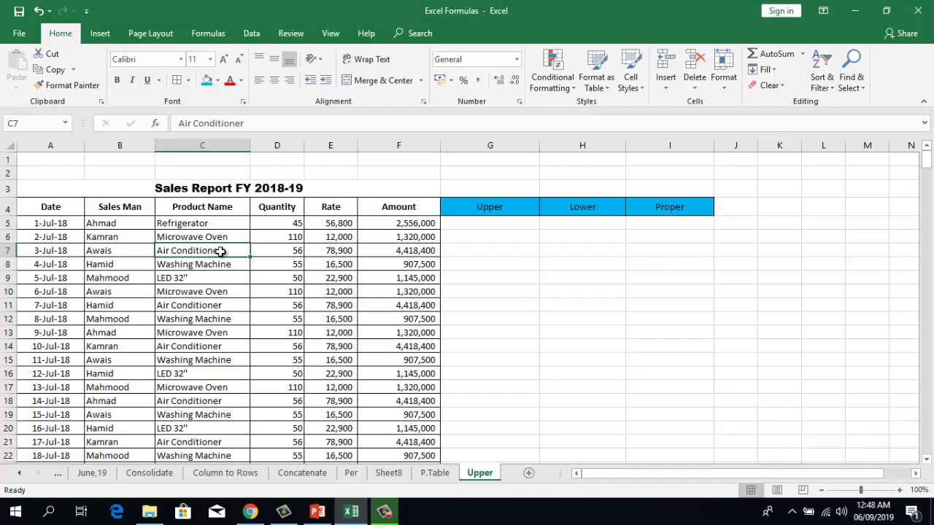
pyautogui.moveTo(211, 223); pyautogui.dragTo(213, 295)
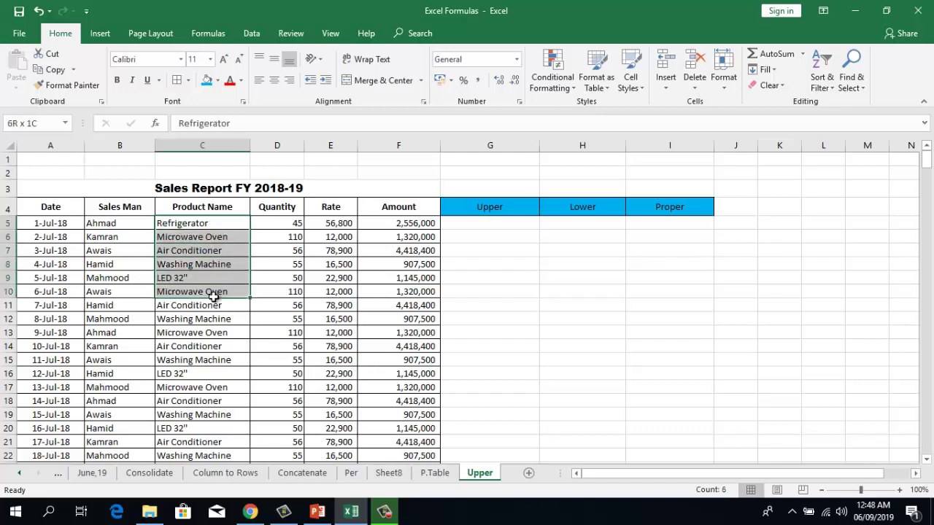
pyautogui.click(461, 222)
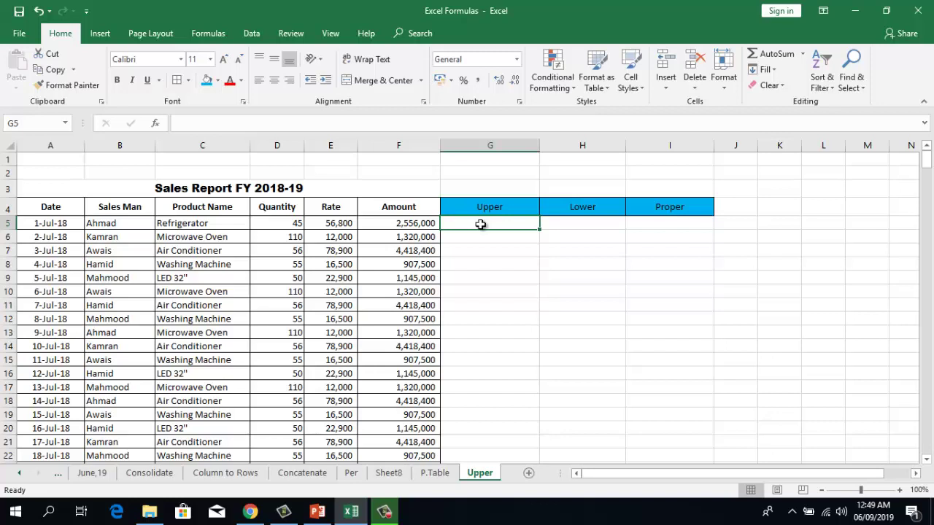
# - Enter =UPPER(C5) in G5 through Insert Function, showing REFRIGERATOR
pyautogui.click(39, 226)
pyautogui.click(493, 233)
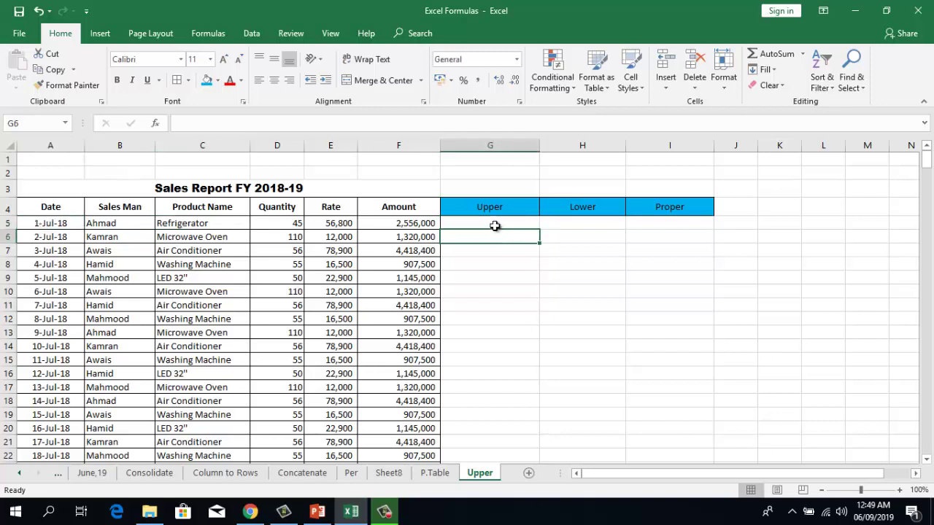
pyautogui.click(494, 226)
pyautogui.click(155, 124)
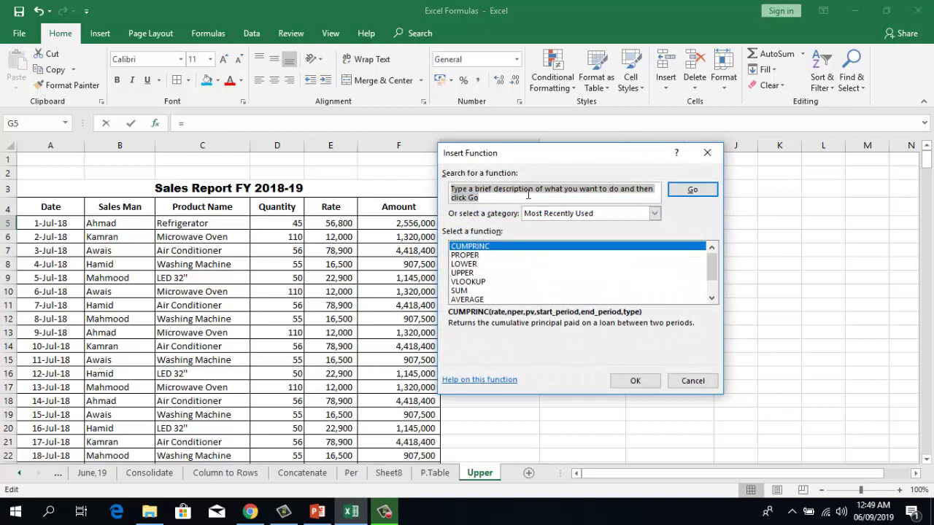
pyautogui.write('u')
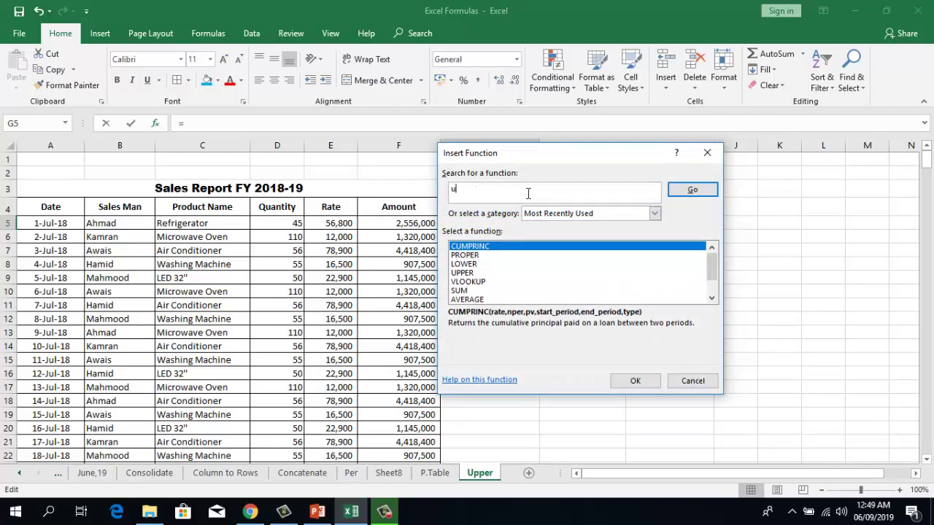
pyautogui.write('pper')
pyautogui.press('Return')
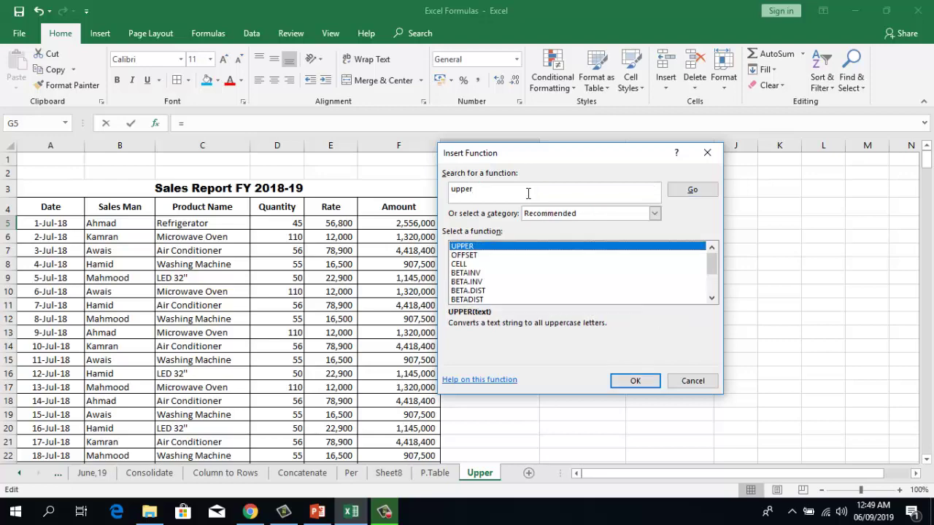
pyautogui.doubleClick(465, 245)
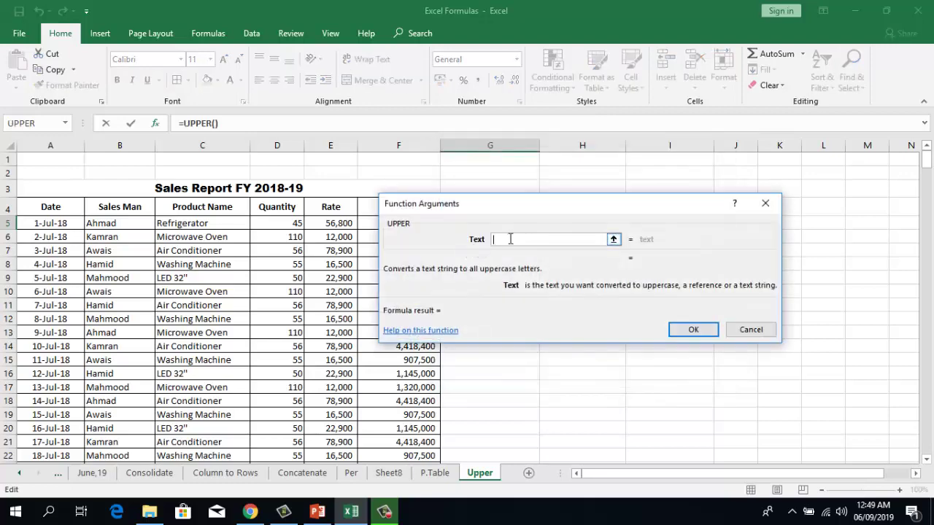
pyautogui.click(179, 229)
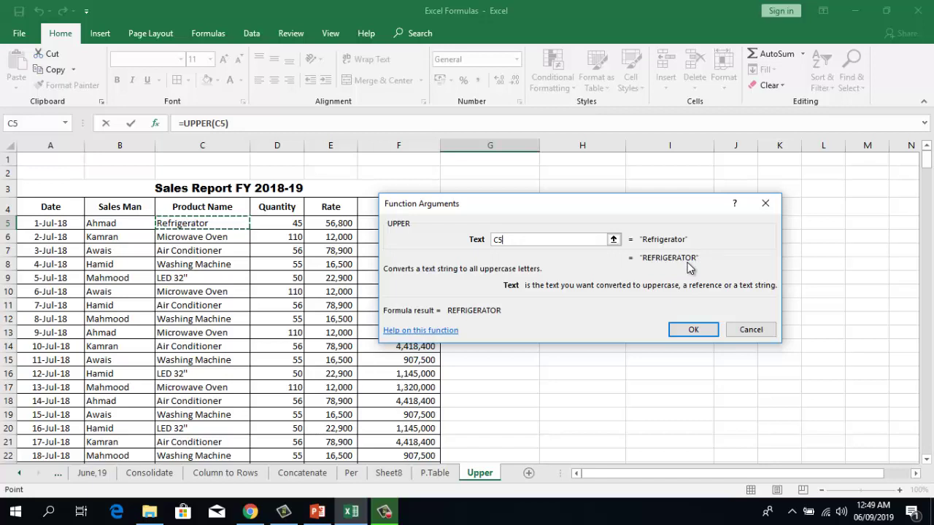
pyautogui.click(691, 329)
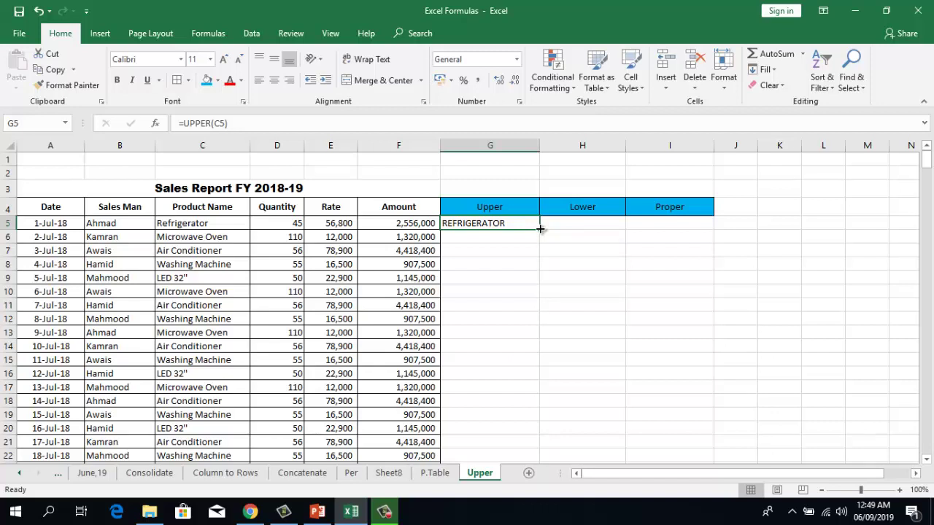
# - Fill the UPPER formula from G5 down to row 369 and check the last row
pyautogui.doubleClick(539, 228)
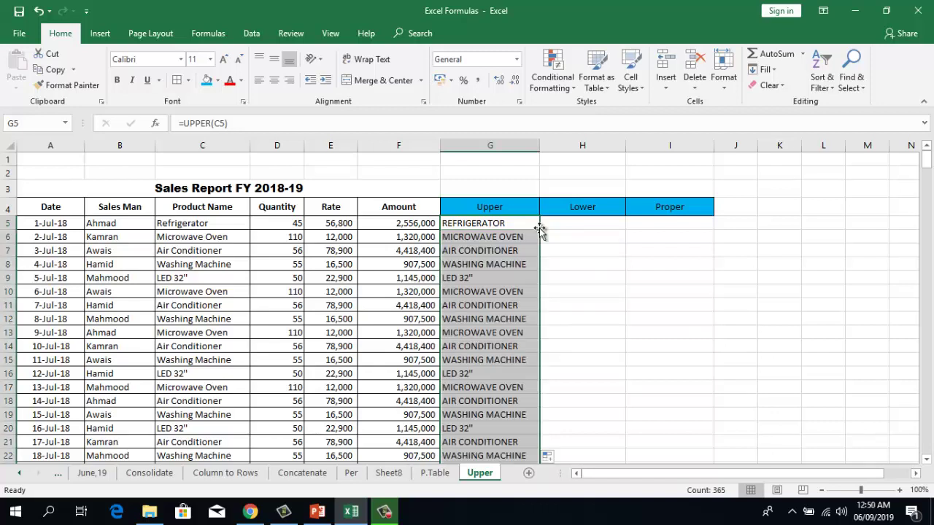
pyautogui.click(516, 261)
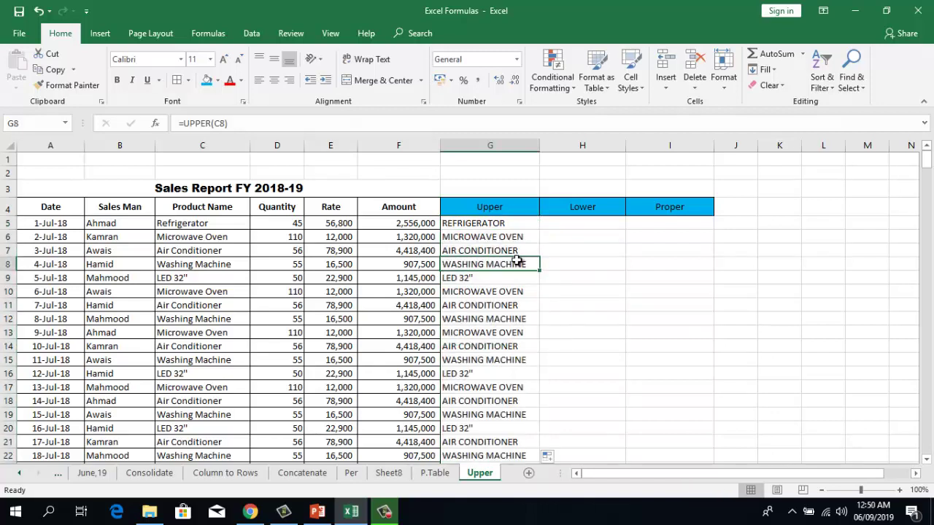
pyautogui.hotkey('ctrl', 'Down')
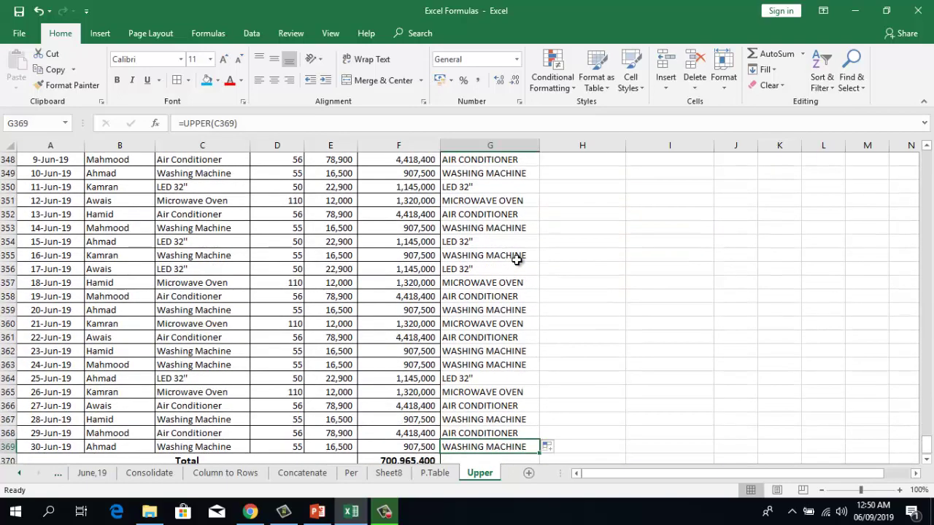
pyautogui.hotkey('ctrl', 'Up')
pyautogui.press('Down')
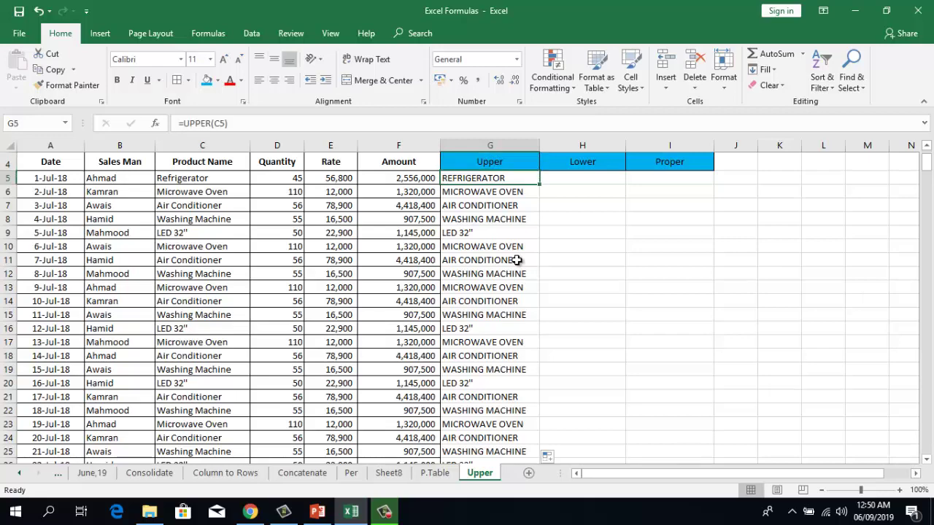
pyautogui.press('Right')
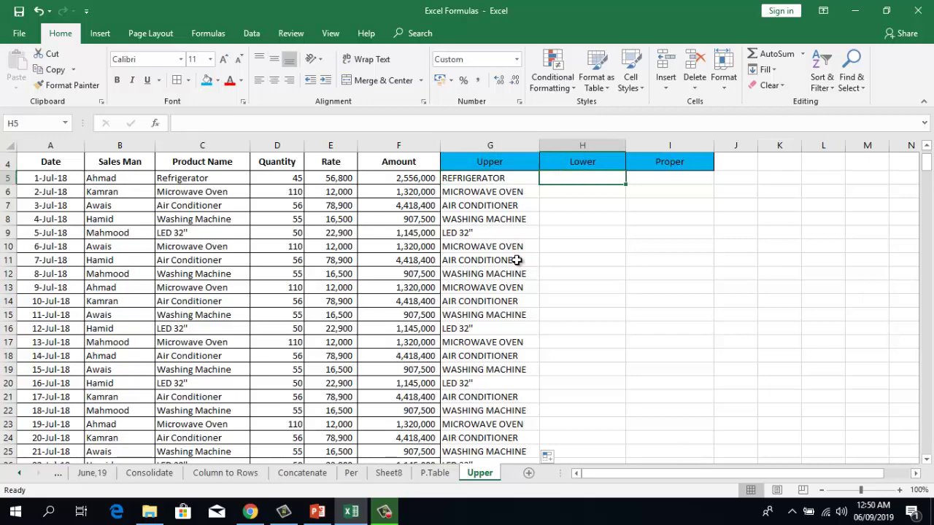
pyautogui.scroll(1, 517, 260)
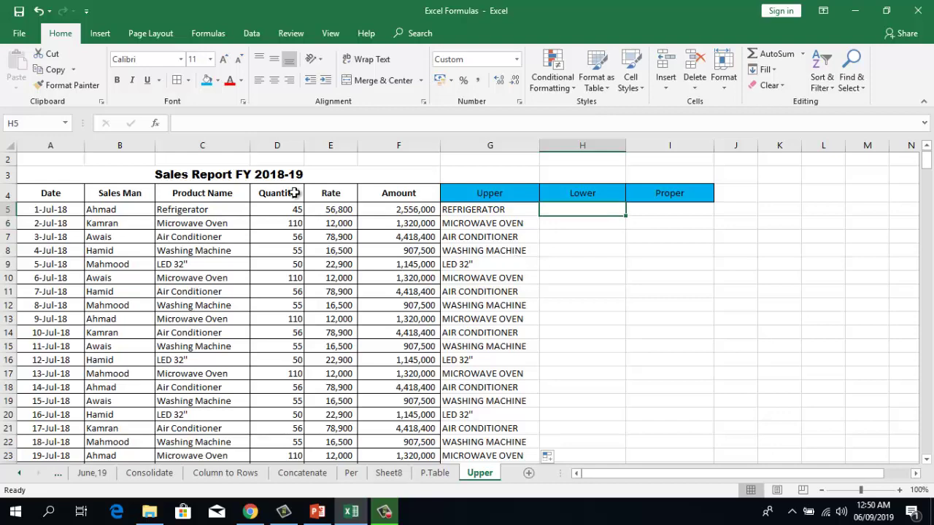
# - Enter =LOWER(C5) in H5 through Insert Function
pyautogui.click(155, 123)
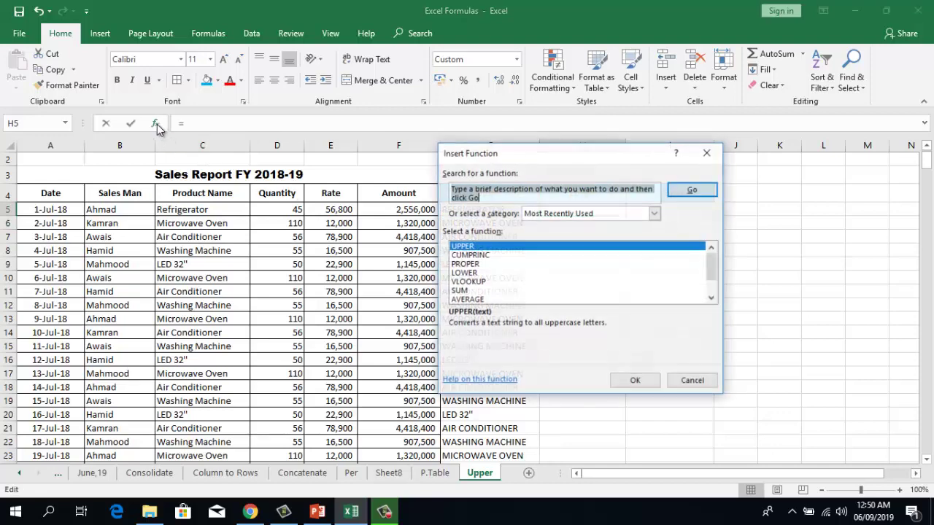
pyautogui.write('lo')
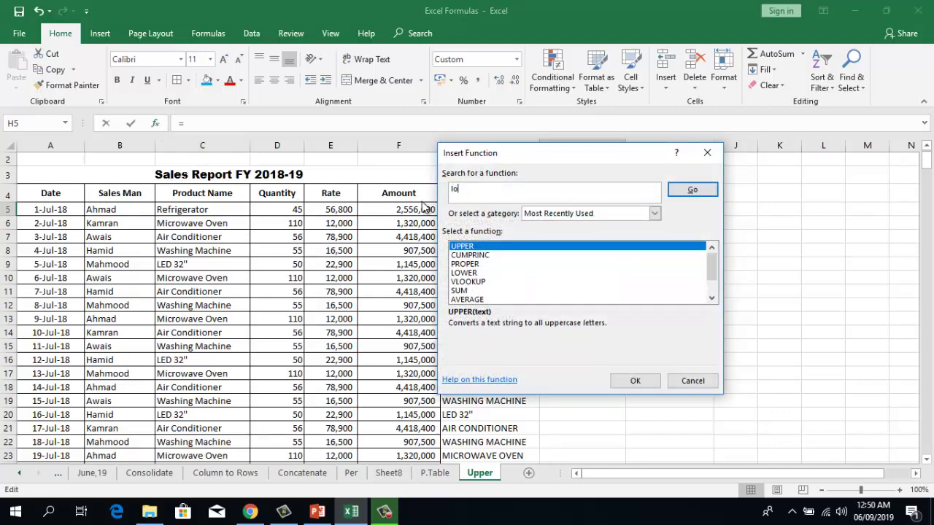
pyautogui.write('wer')
pyautogui.press('Return')
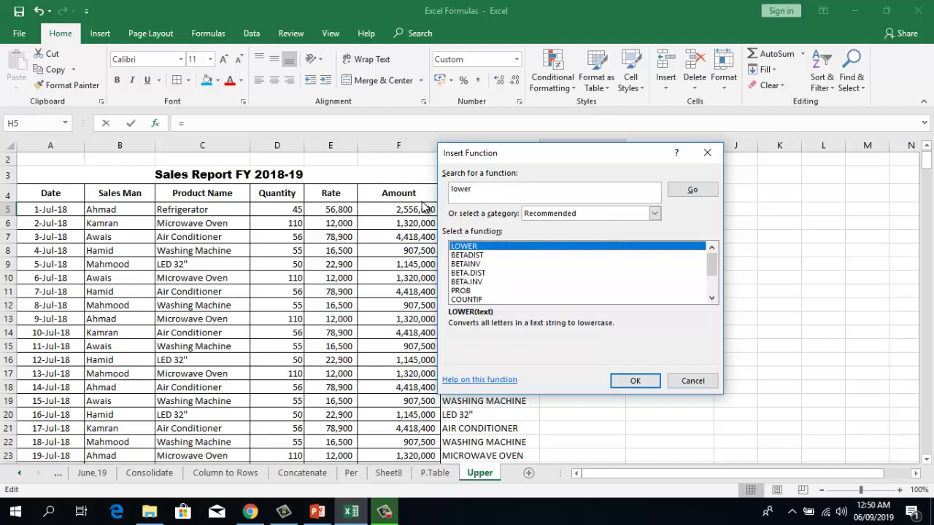
pyautogui.doubleClick(462, 247)
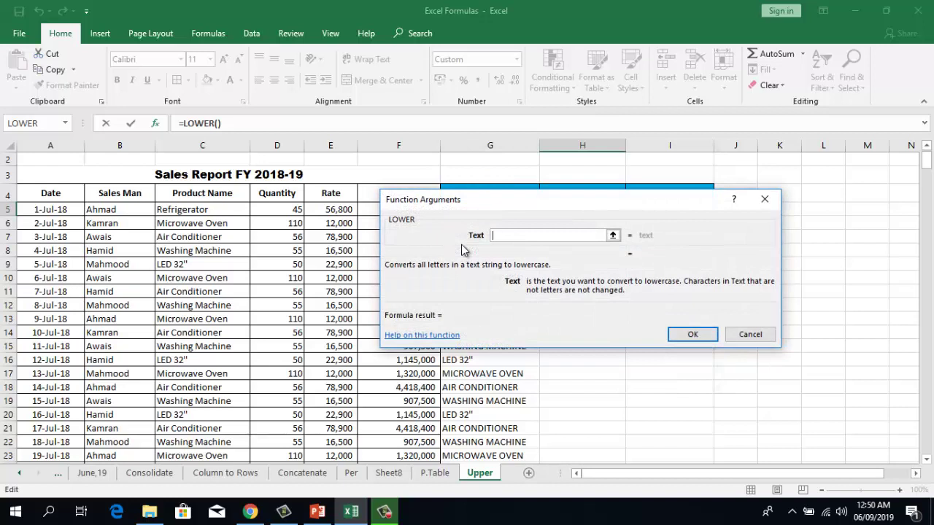
pyautogui.click(226, 211)
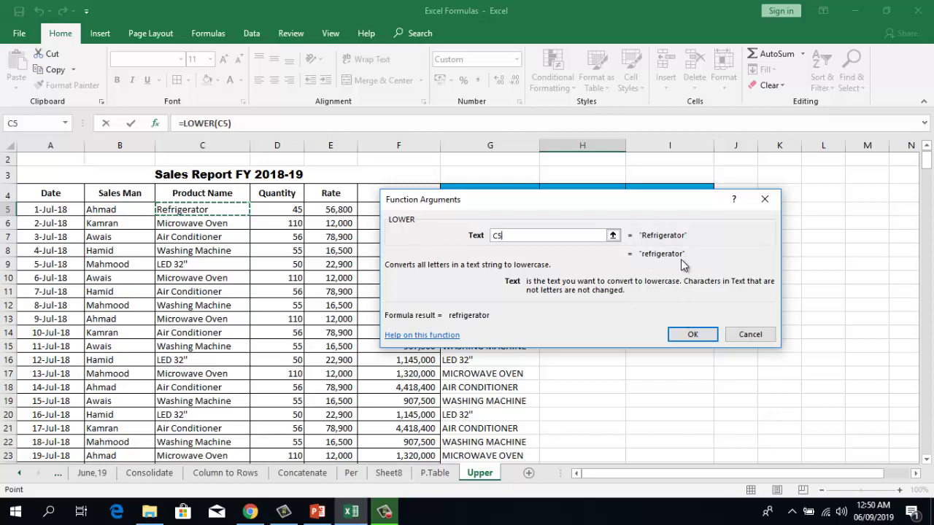
pyautogui.click(678, 334)
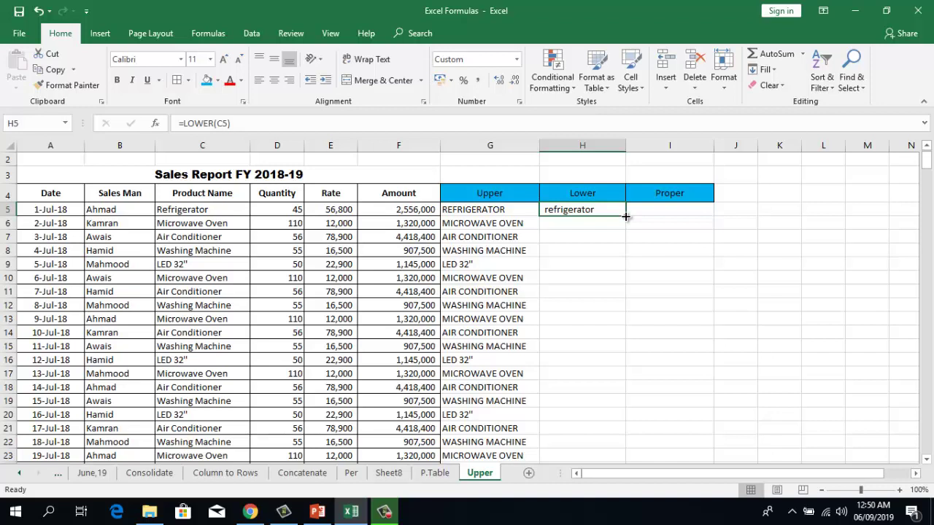
# - Fill the LOWER formula down column H and check cell H11
pyautogui.doubleClick(625, 216)
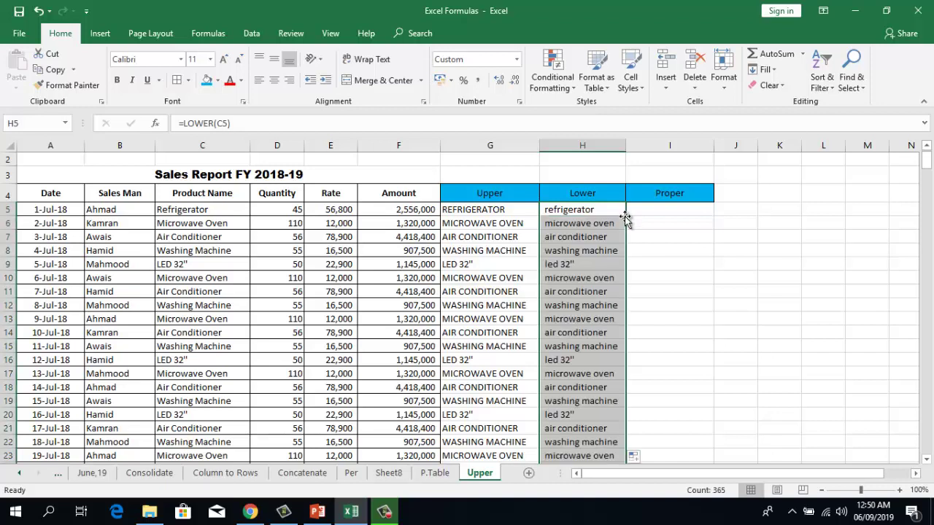
pyautogui.click(584, 290)
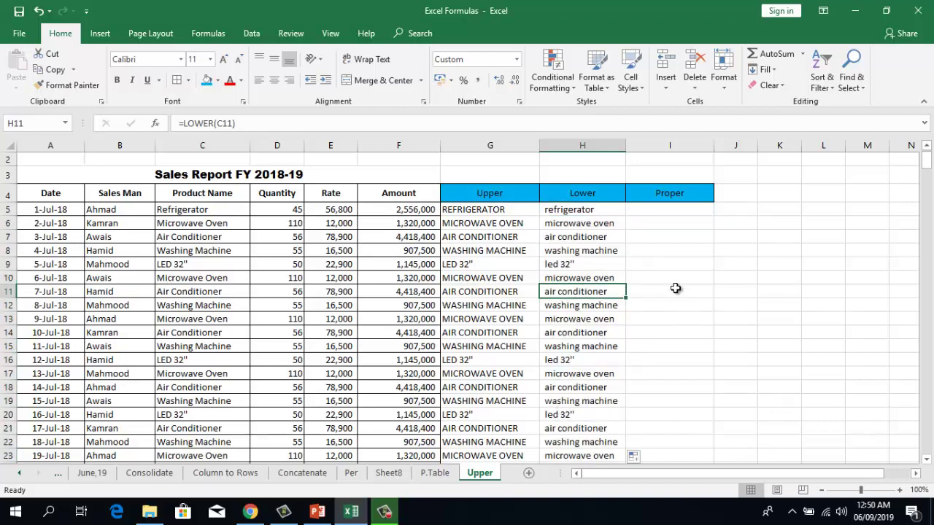
pyautogui.click(664, 211)
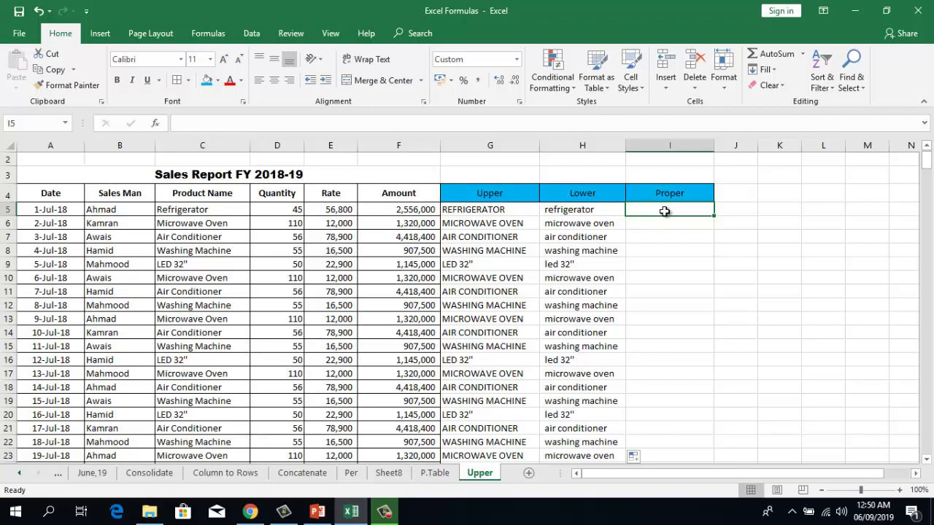
pyautogui.press('Left')
pyautogui.press('Left')
pyautogui.press('Left')
pyautogui.press('Left')
pyautogui.press('Left')
pyautogui.press('Left')
pyautogui.press('Down')
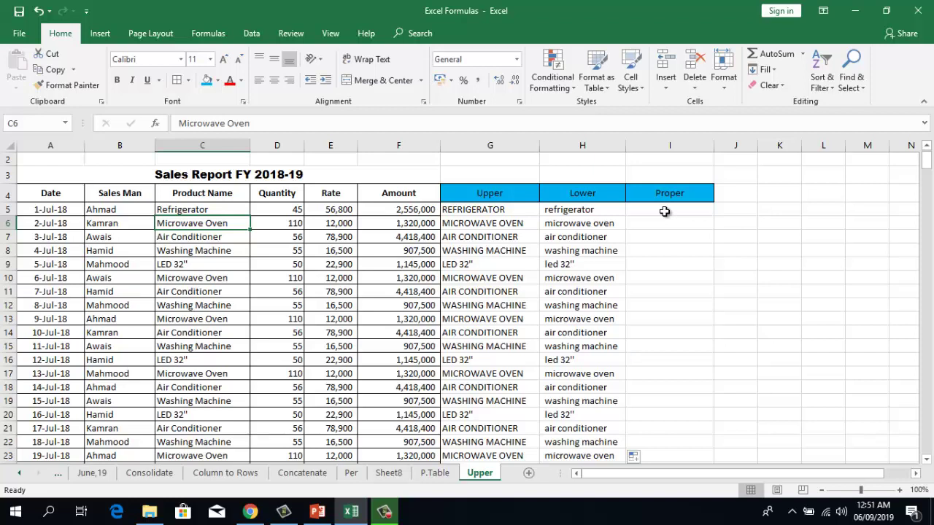
pyautogui.click(190, 333)
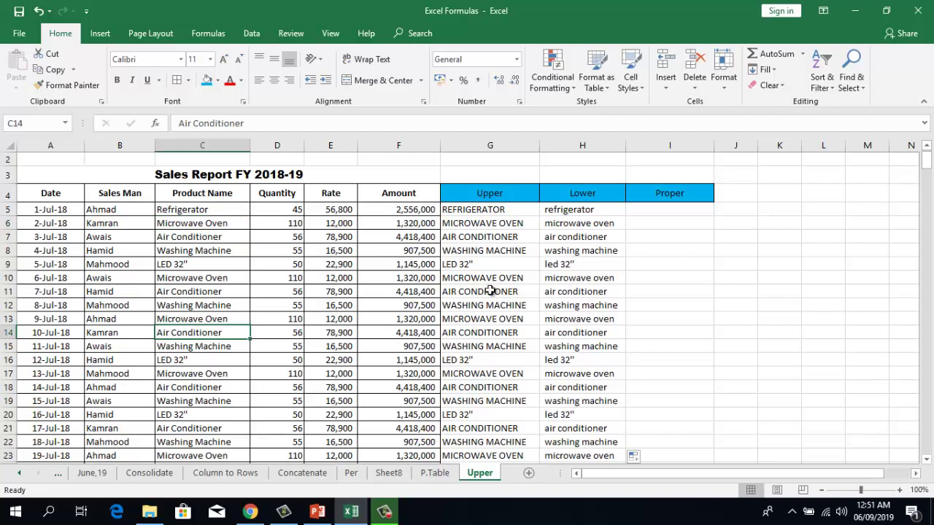
pyautogui.click(662, 214)
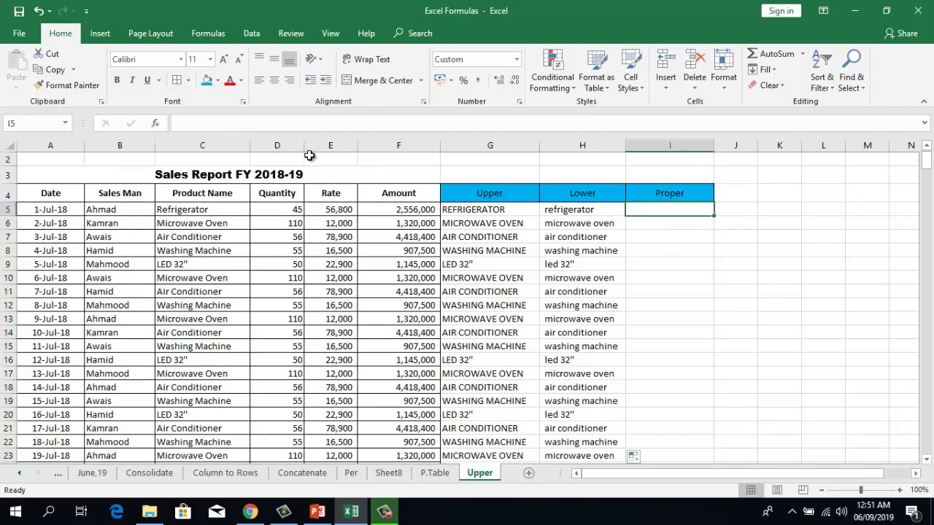
# - Enter =PROPER(C5) in I5 and fill it down column I, e.g. Microwave Oven
pyautogui.click(159, 122)
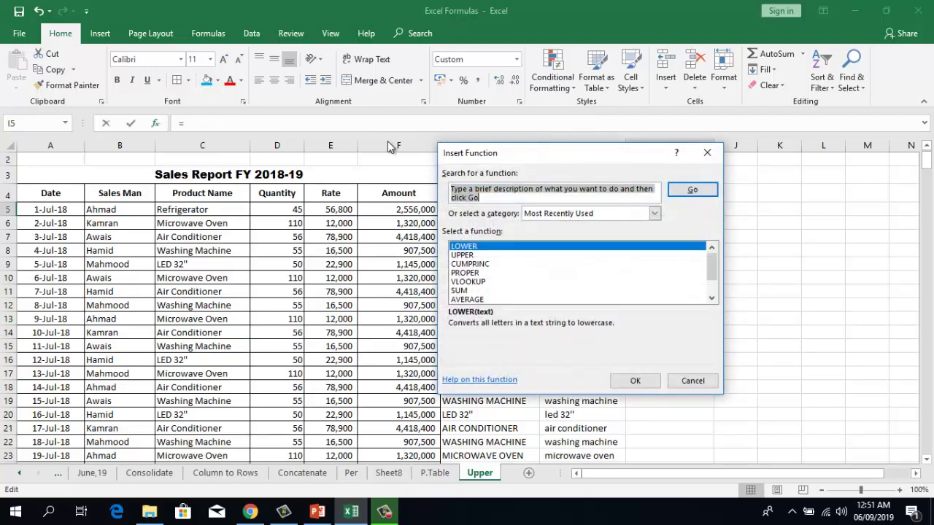
pyautogui.write('proper')
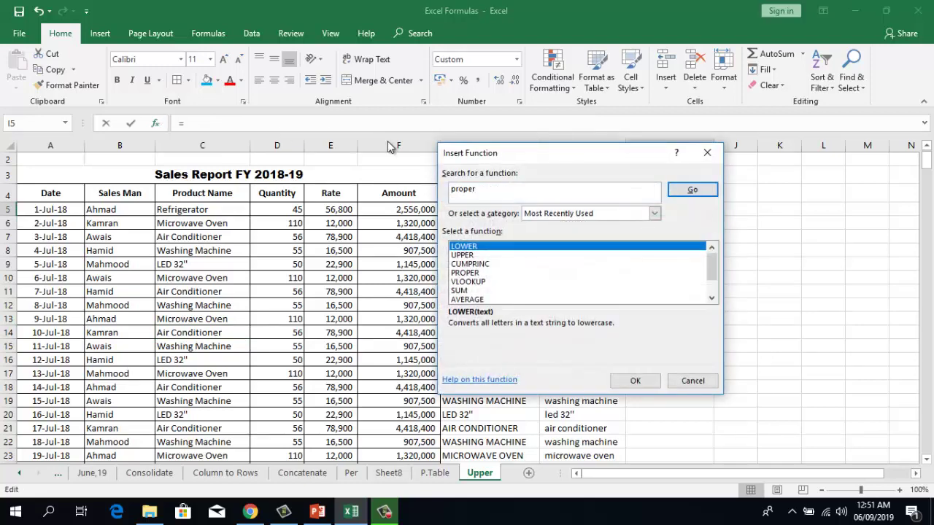
pyautogui.press('Return')
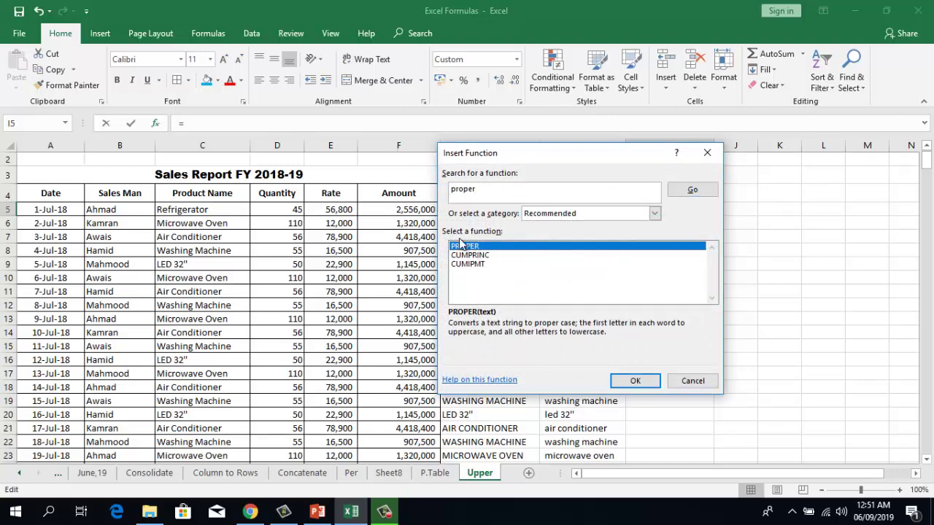
pyautogui.doubleClick(462, 246)
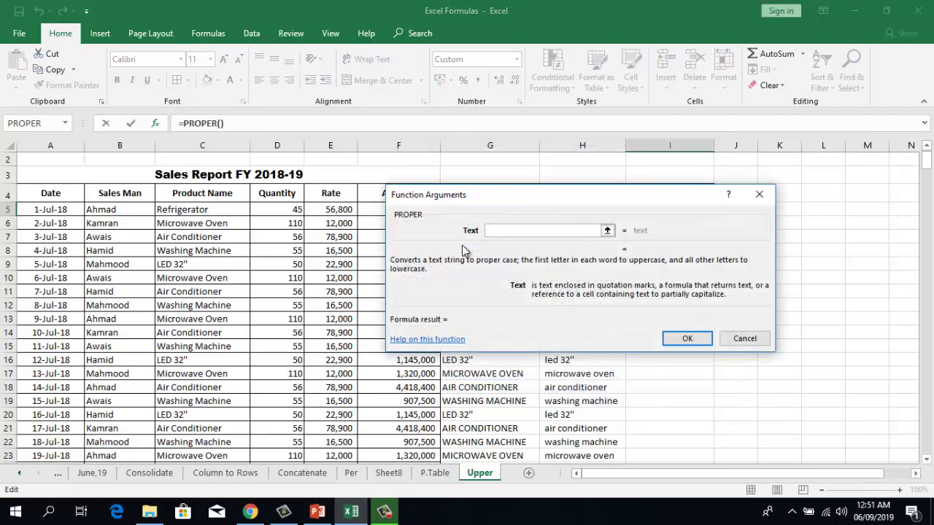
pyautogui.click(202, 210)
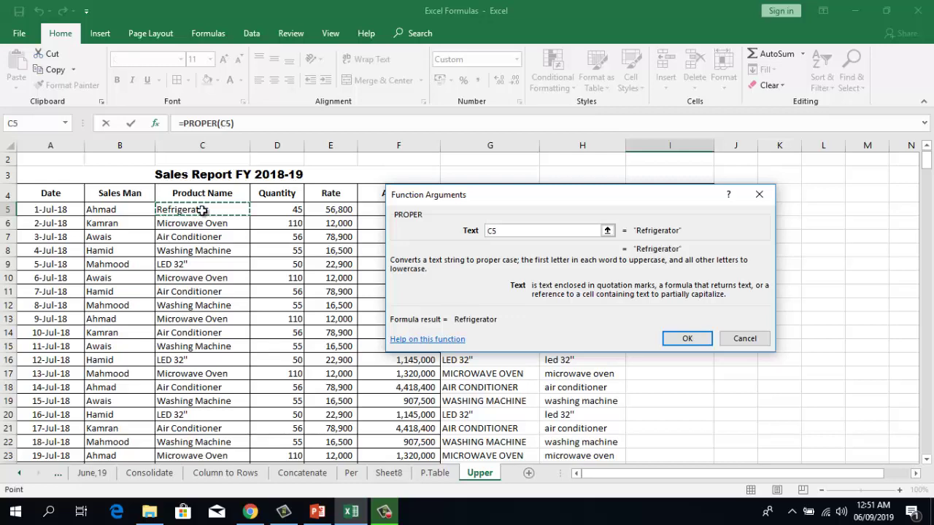
pyautogui.press('Return')
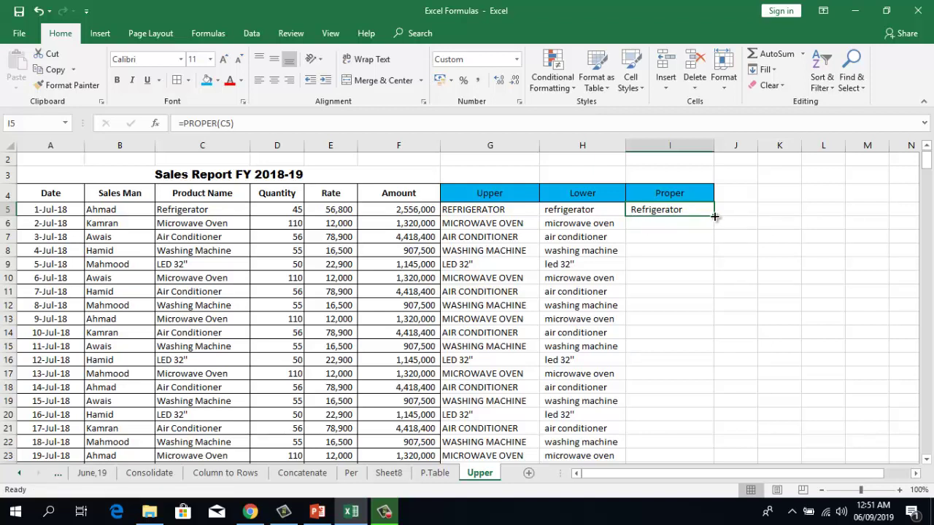
pyautogui.doubleClick(714, 217)
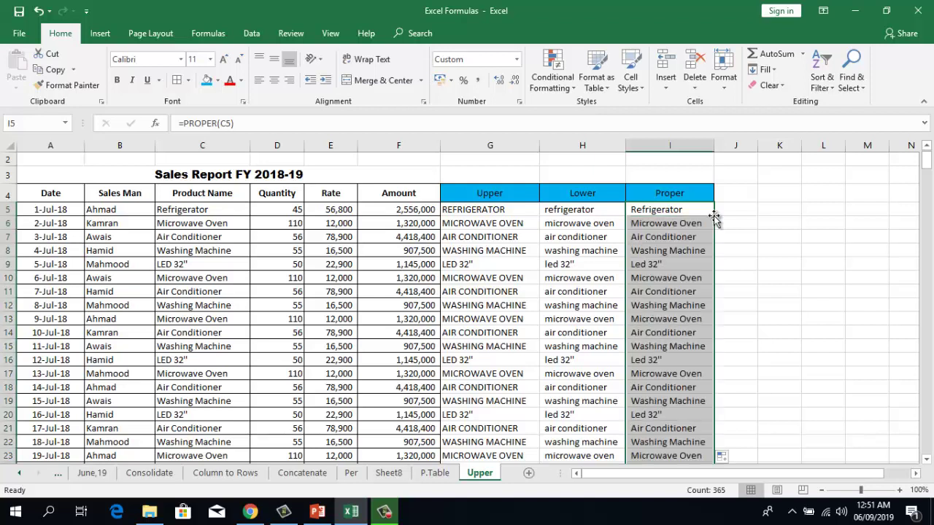
pyautogui.click(687, 363)
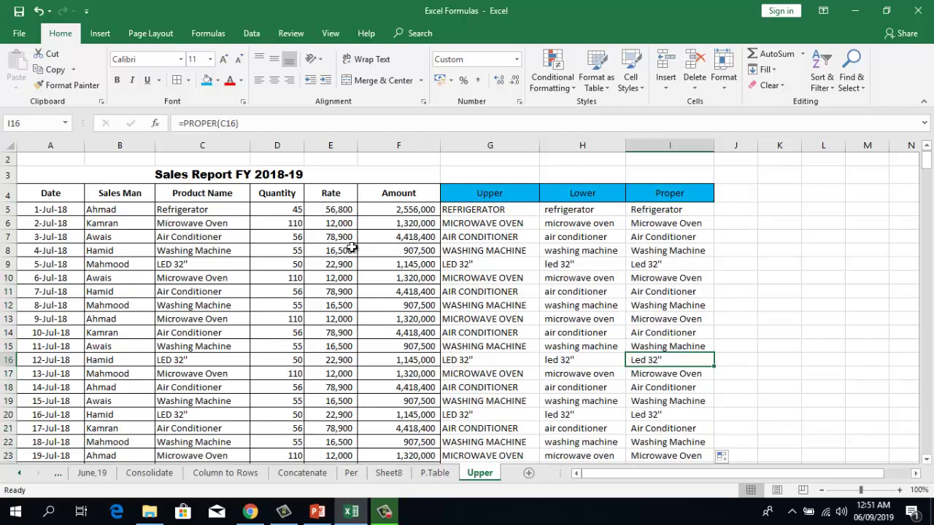
# - Copy the uppercase results in G5:G369
pyautogui.click(470, 210)
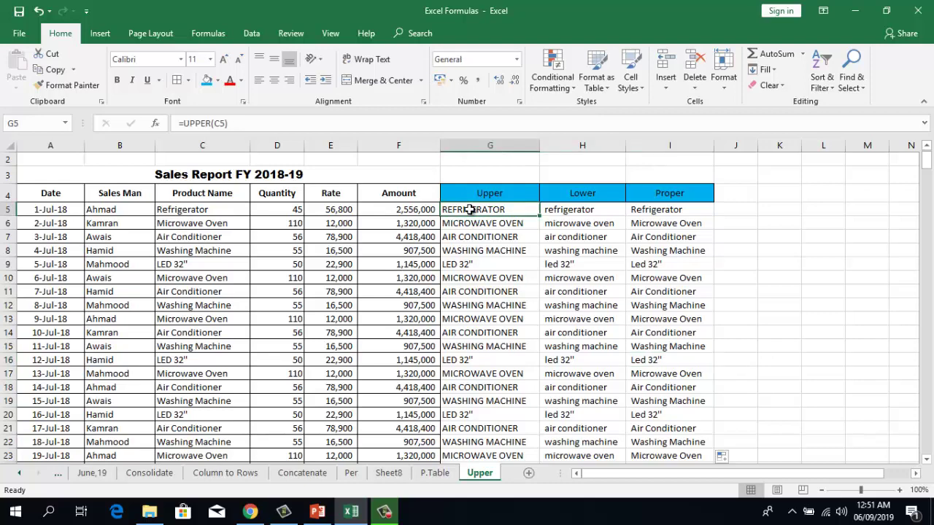
pyautogui.hotkey('ctrl', 'shift', 'Down')
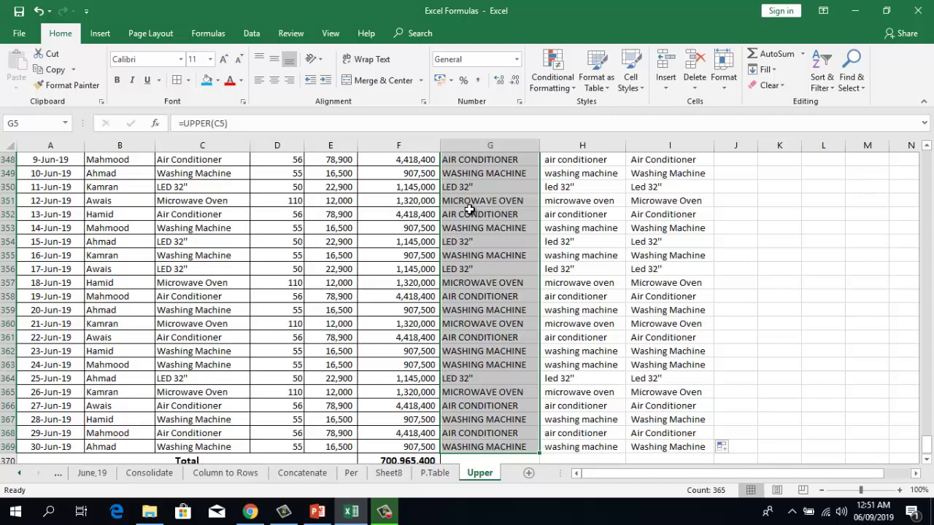
pyautogui.hotkey('ctrl', 'c')
# - Paste the copied results into C5 as values only, replacing the product names
pyautogui.press('Left')
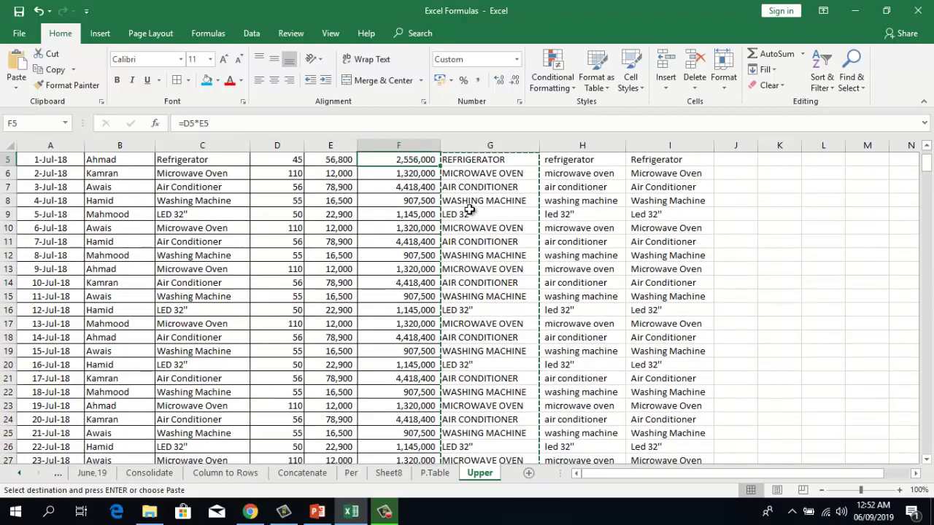
pyautogui.press('Left')
pyautogui.press('Up')
pyautogui.press('Left')
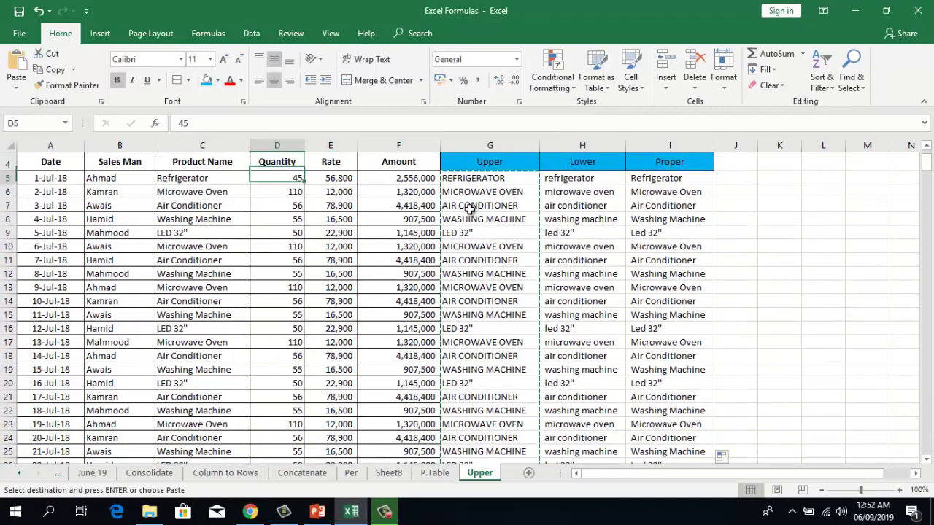
pyautogui.press('Left')
pyautogui.press('Down')
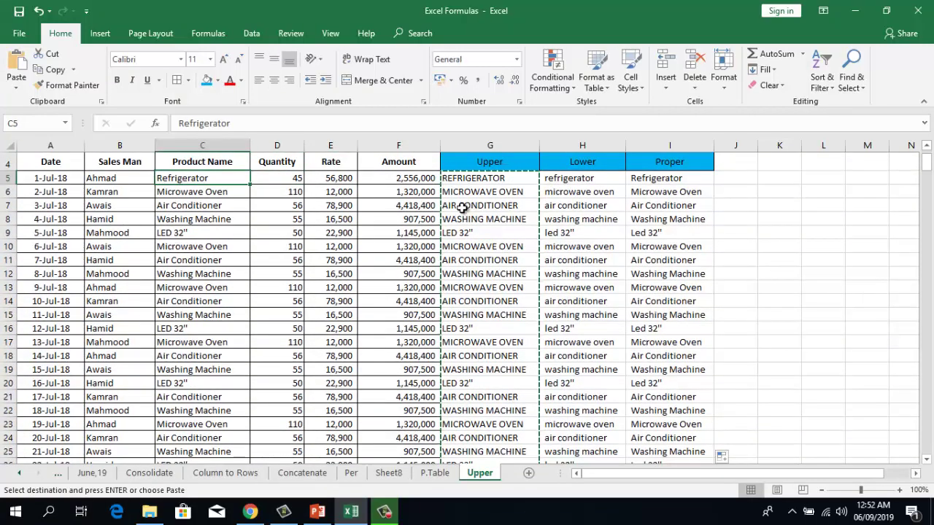
pyautogui.rightClick(199, 176)
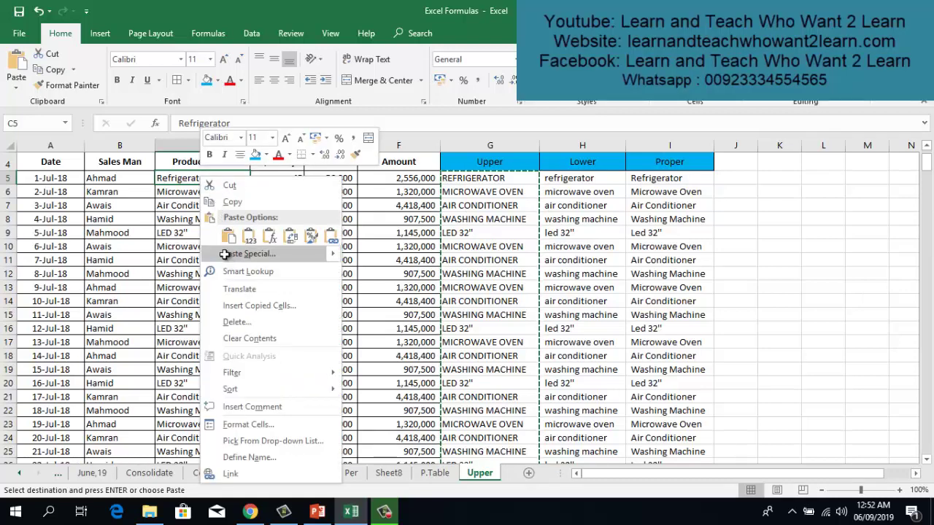
pyautogui.click(225, 254)
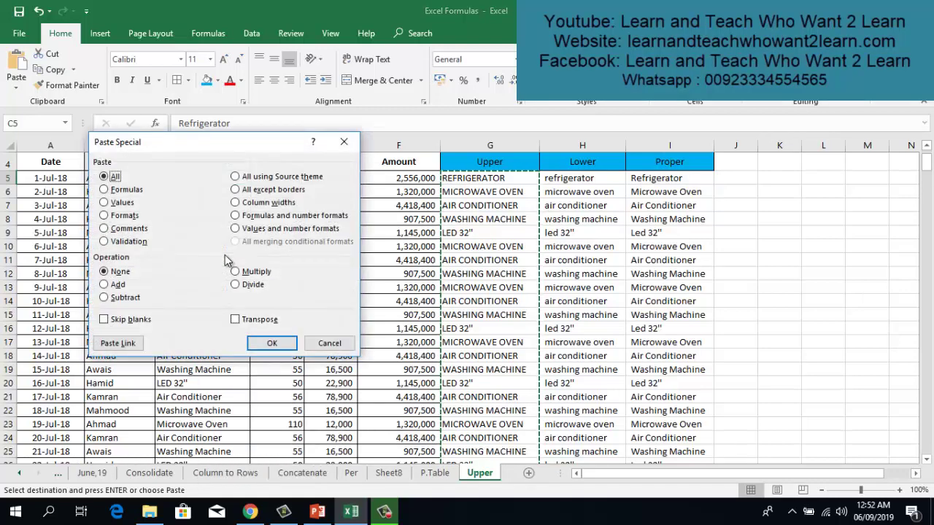
pyautogui.click(120, 203)
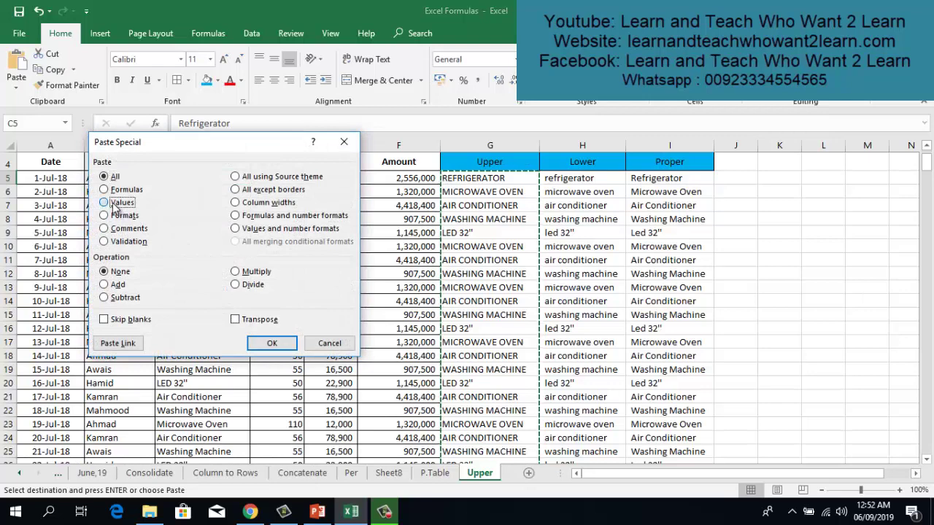
pyautogui.click(269, 345)
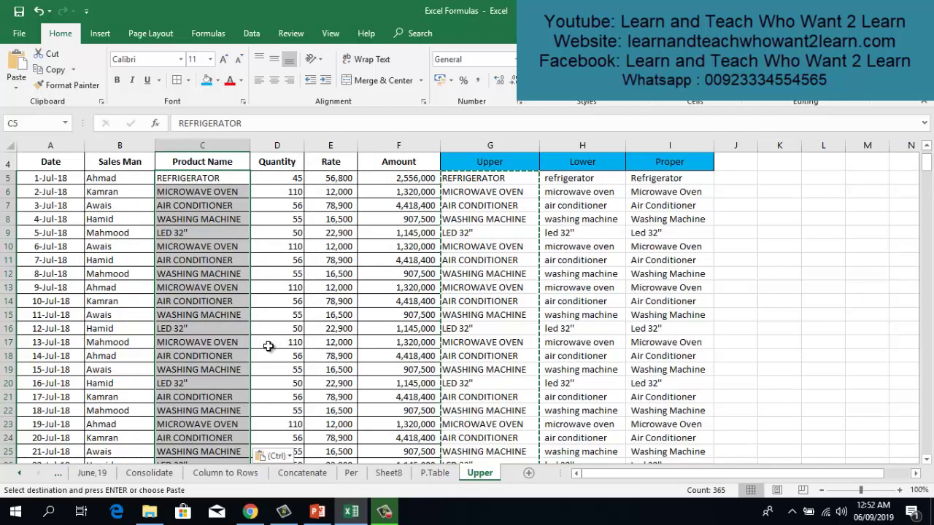
pyautogui.press('Escape')
pyautogui.press('Right')
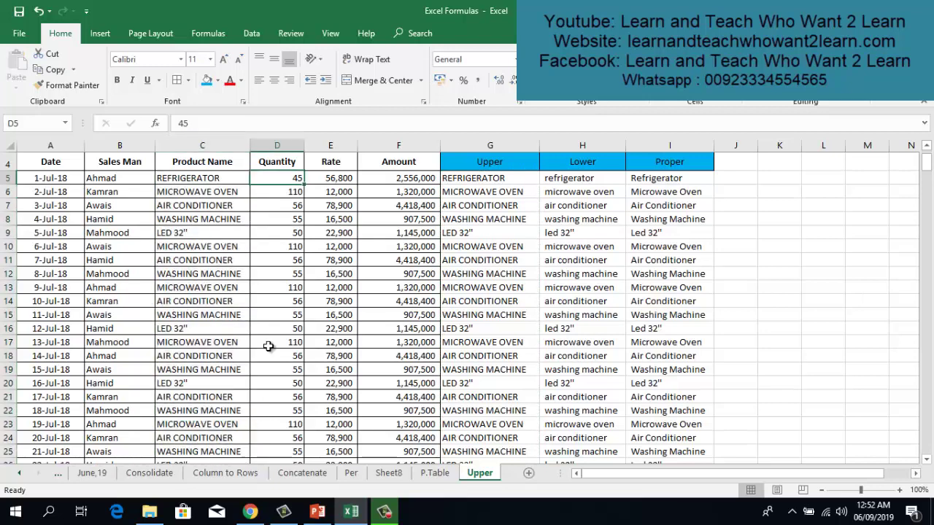